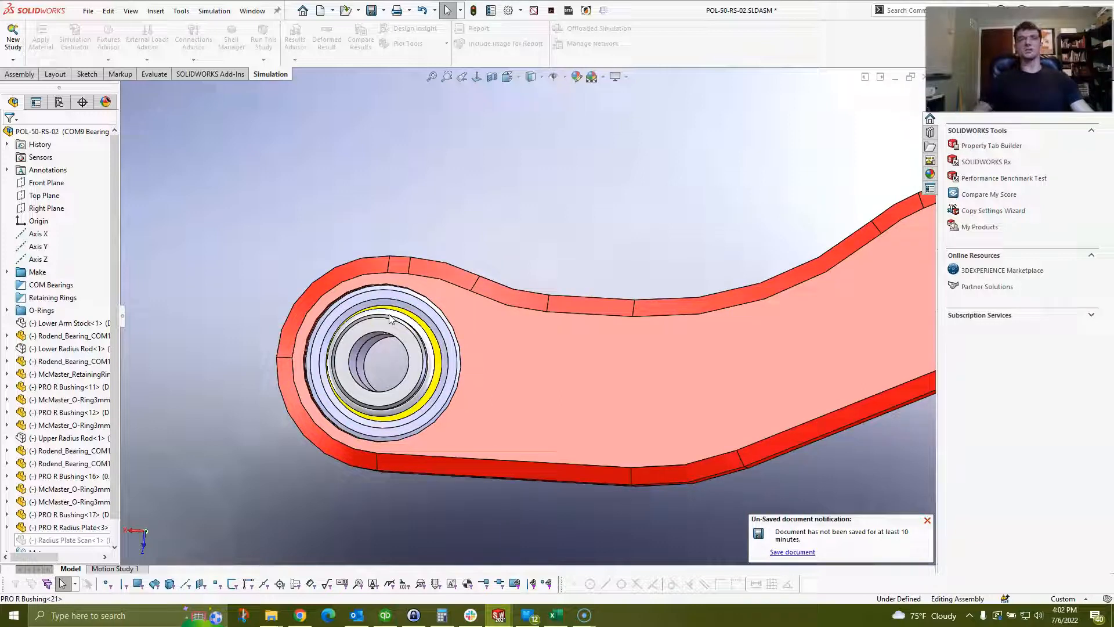
Step: Switch from the POL-50-RS-02 assembly to the open FEA Hub.SLDASM assembly
scroll(373, 283, up, 3)
middle_drag(375, 285, 341, 201)
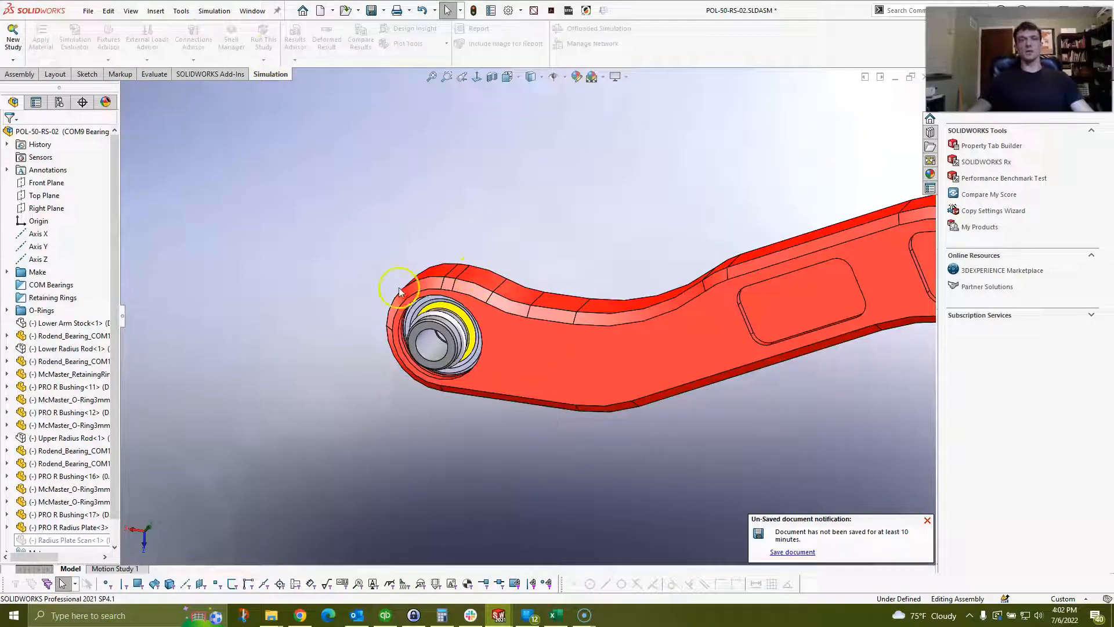
drag(555, 207, 330, 423)
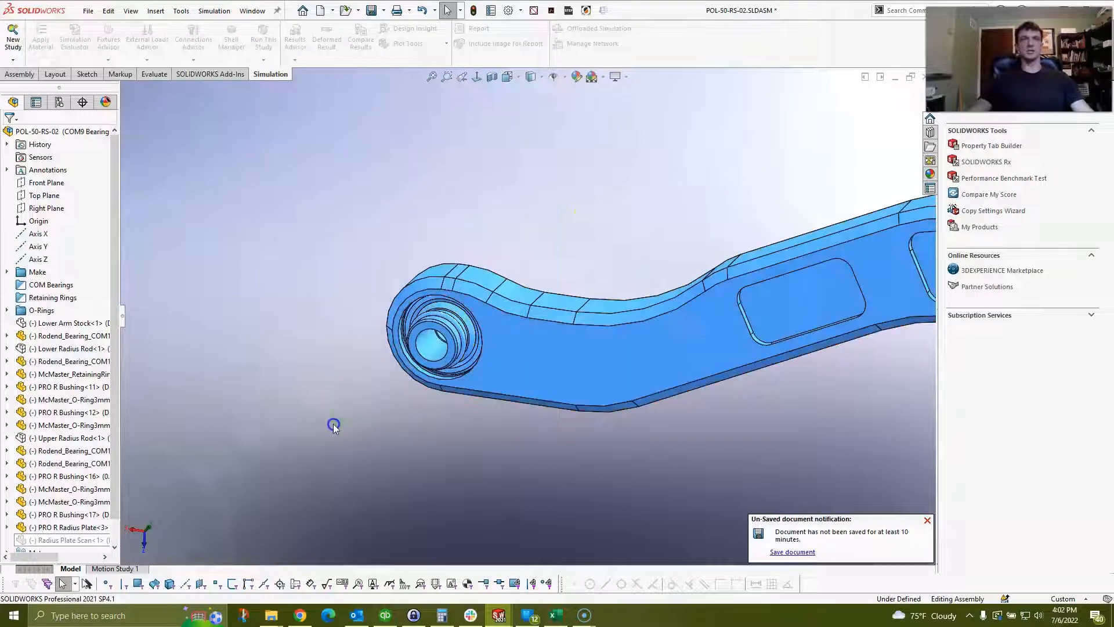
click(242, 254)
click(251, 11)
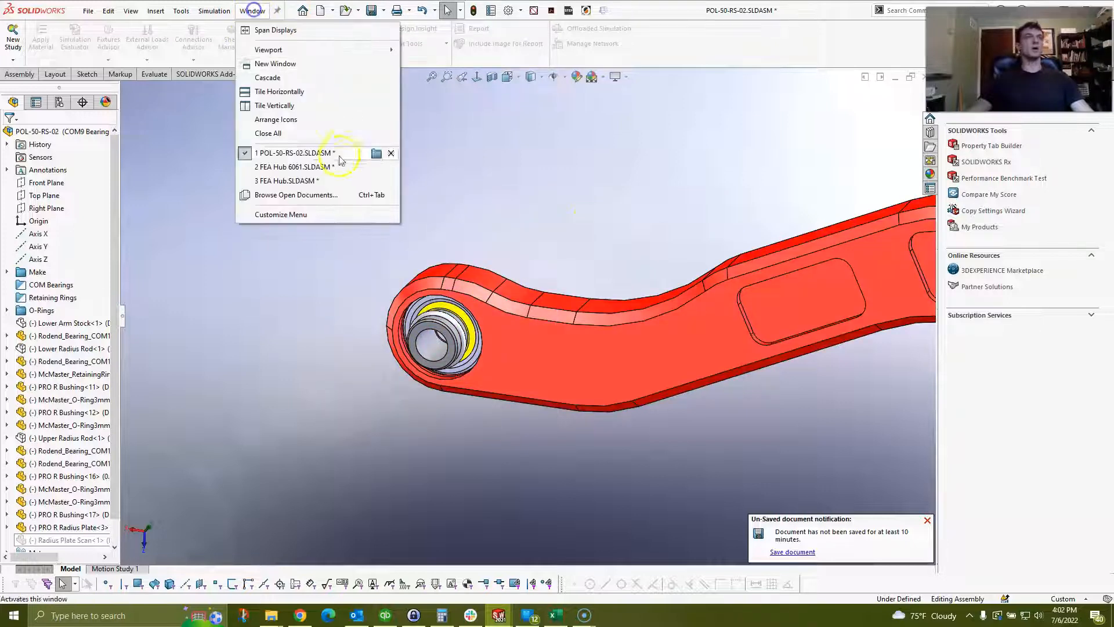
click(301, 181)
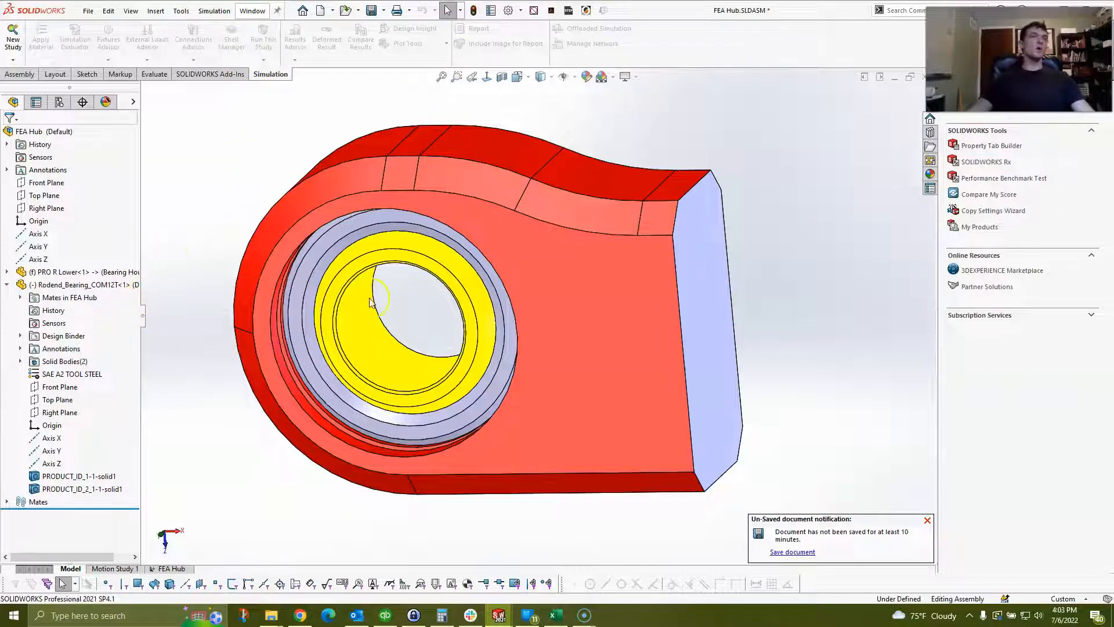
Step: Inspect the rod end bearing seated in the housing and open the assembly's FEA Hub simulation study
scroll(384, 347, down, 3)
middle_drag(432, 336, 443, 313)
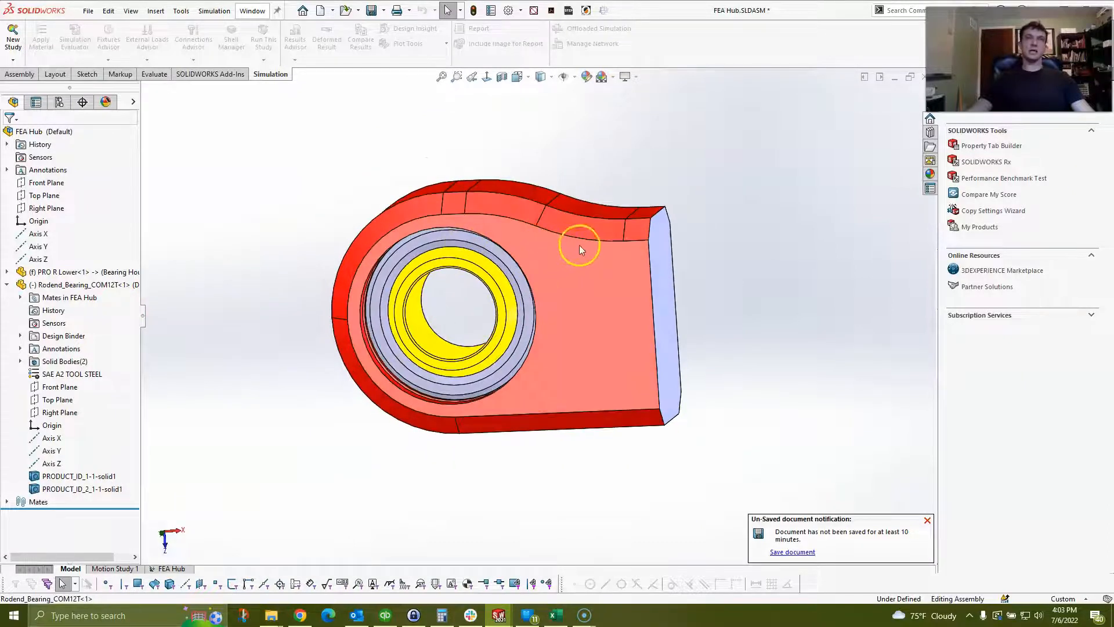
click(595, 275)
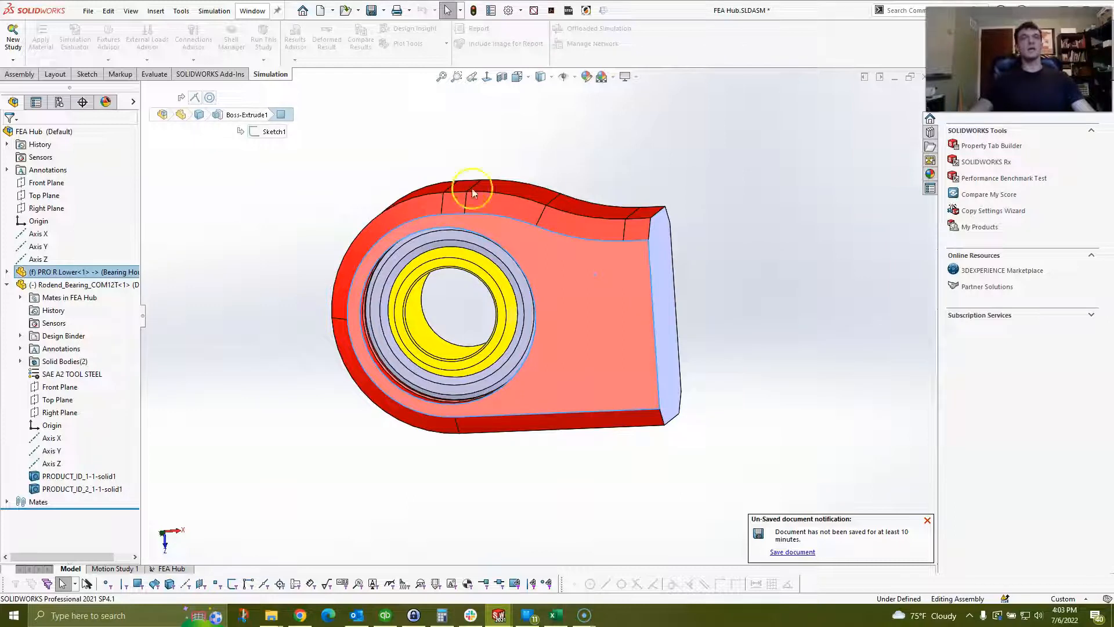
middle_drag(480, 306, 483, 267)
scroll(447, 236, down, 3)
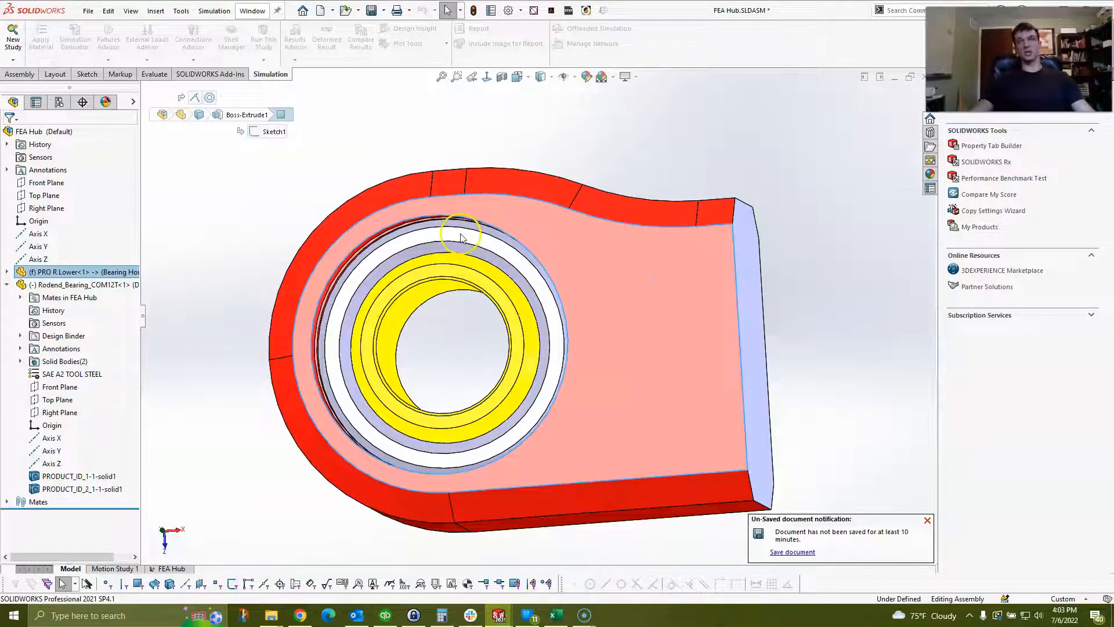
click(170, 568)
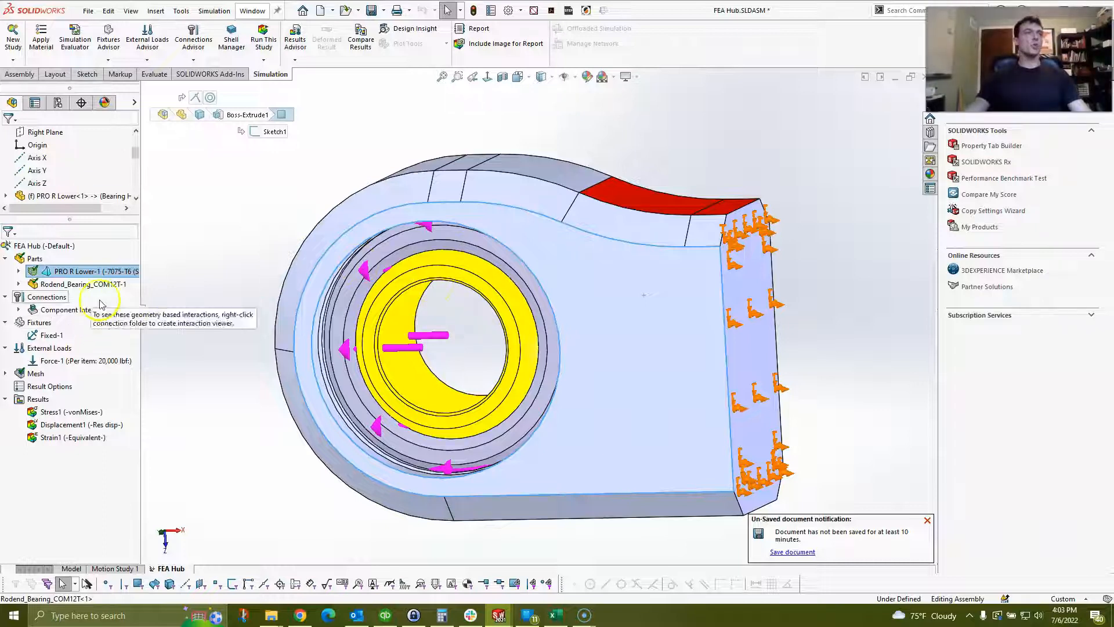
Step: Review the fixed fixture on the housing's cut end face and the force load acting on the bearing
click(51, 335)
middle_drag(745, 277, 734, 288)
click(746, 276)
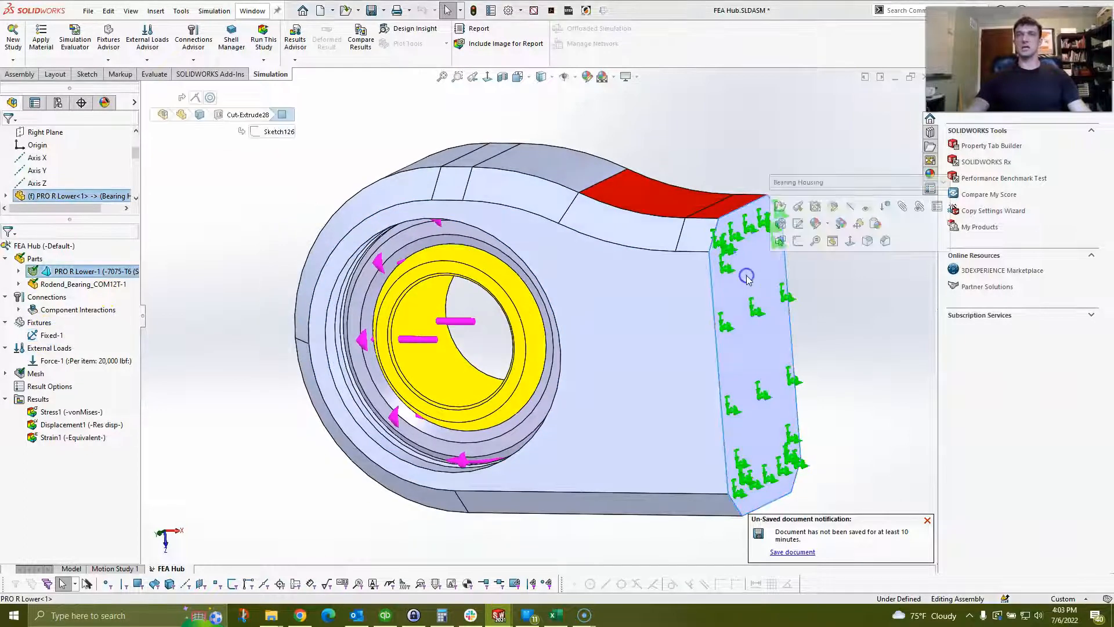
scroll(746, 287, up, 2)
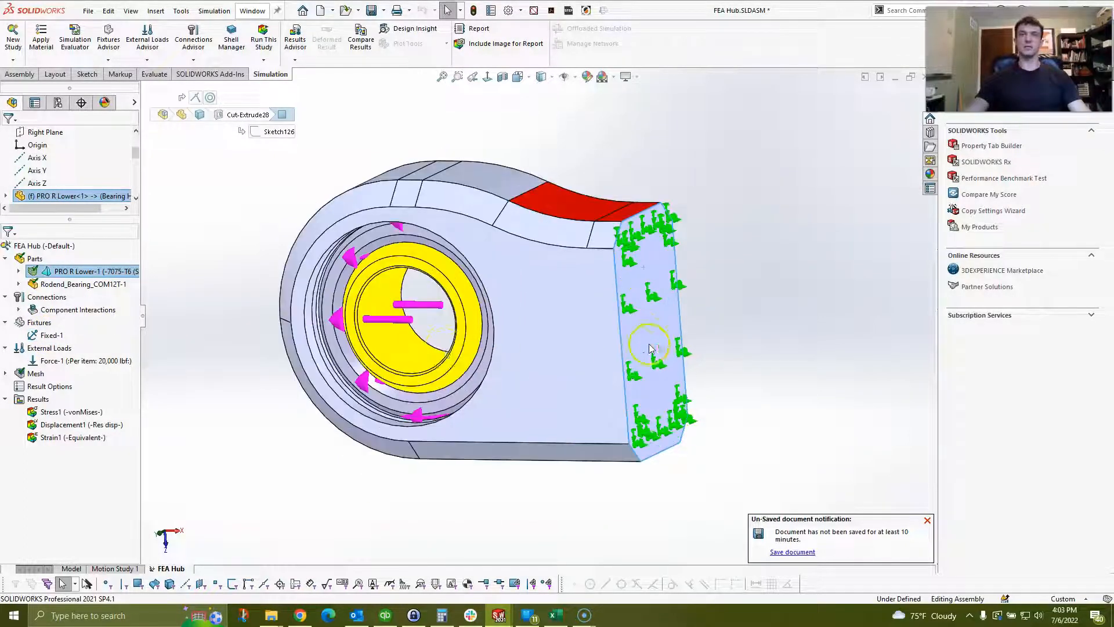
click(51, 362)
scroll(270, 268, down, 3)
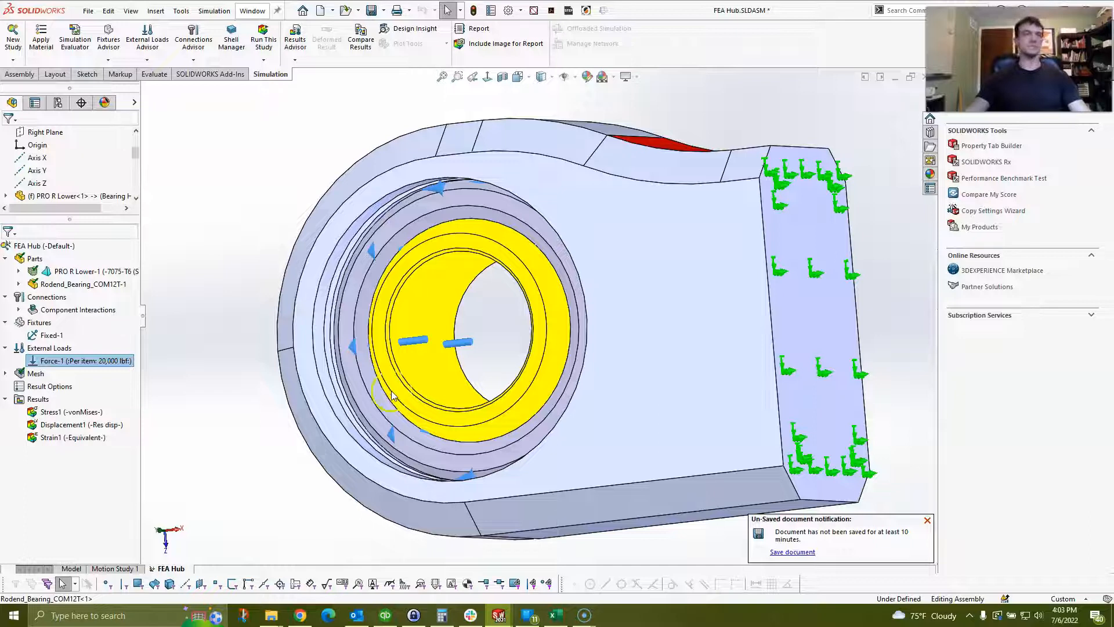
Step: Display the von Mises Stress1 plot and examine the stress along the lip of the bearing bore
double_click(64, 413)
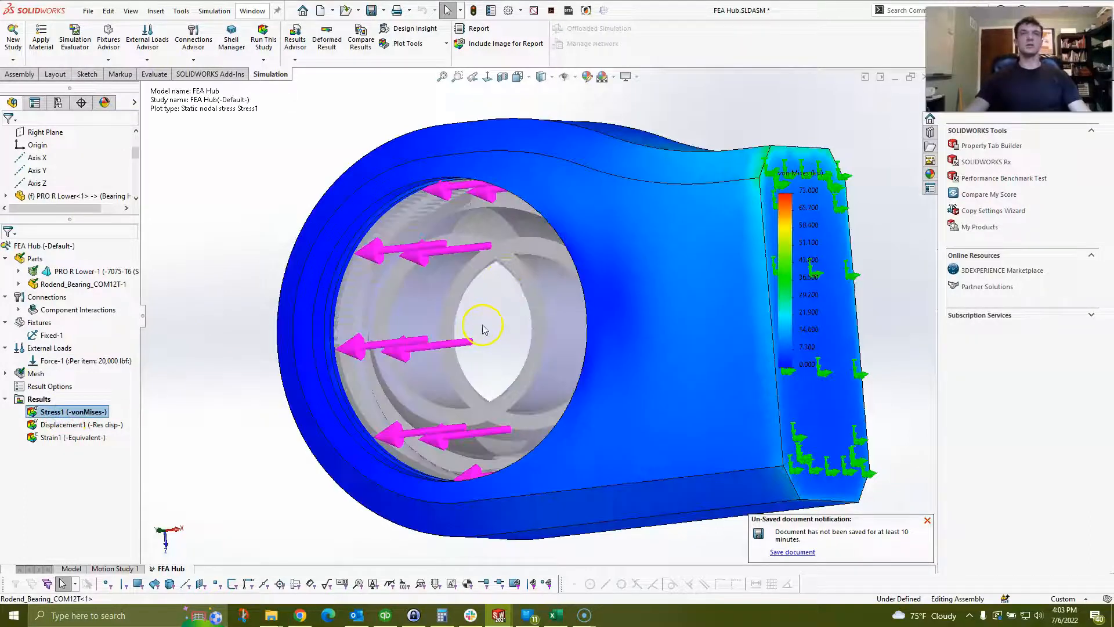
middle_drag(541, 275, 639, 313)
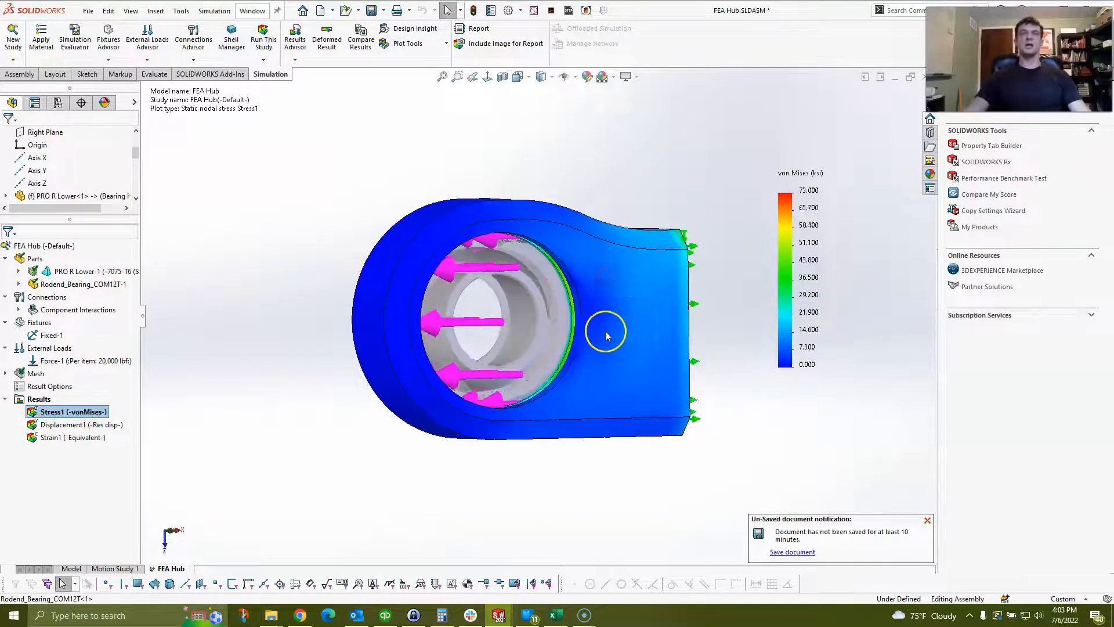
scroll(568, 280, down, 3)
middle_drag(567, 281, 518, 305)
scroll(546, 328, down, 1)
scroll(543, 255, down, 3)
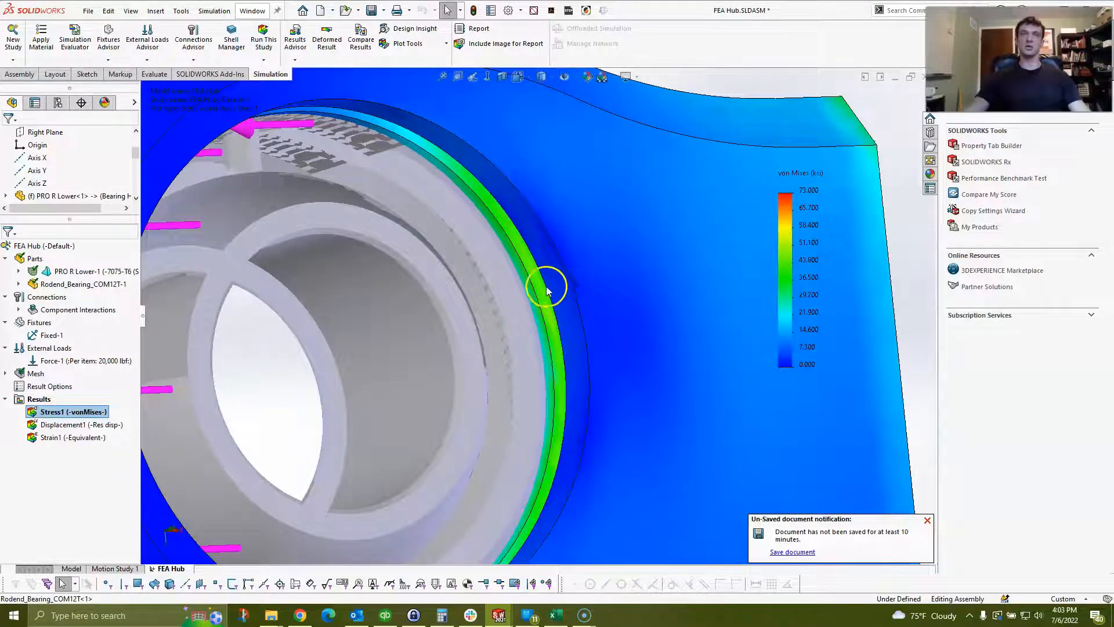
scroll(552, 331, down, 3)
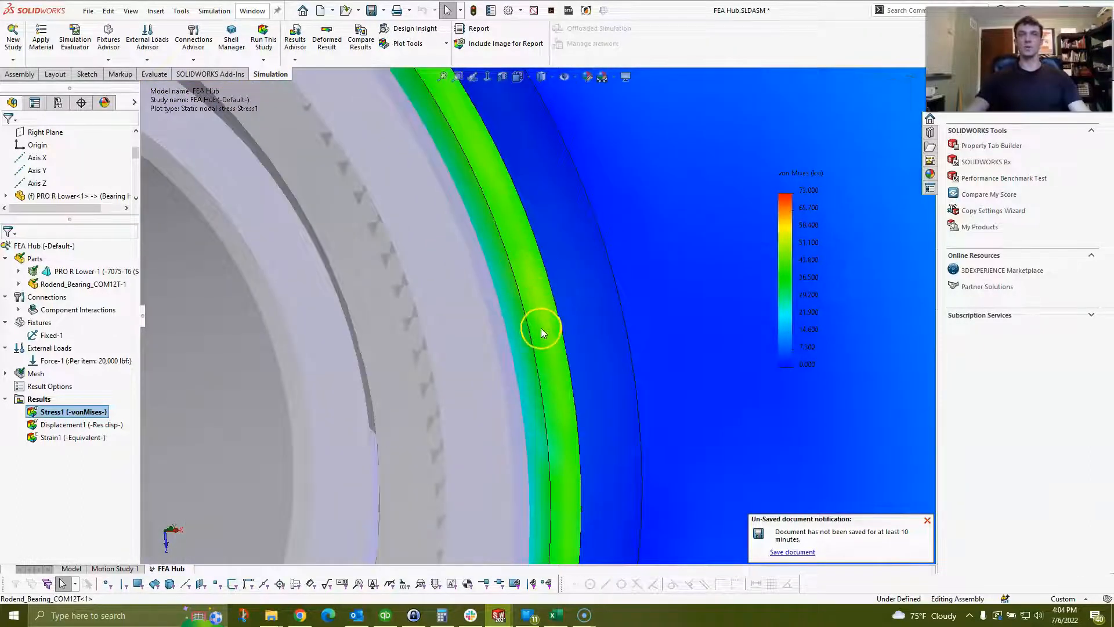
scroll(546, 349, up, 8)
middle_drag(548, 371, 534, 346)
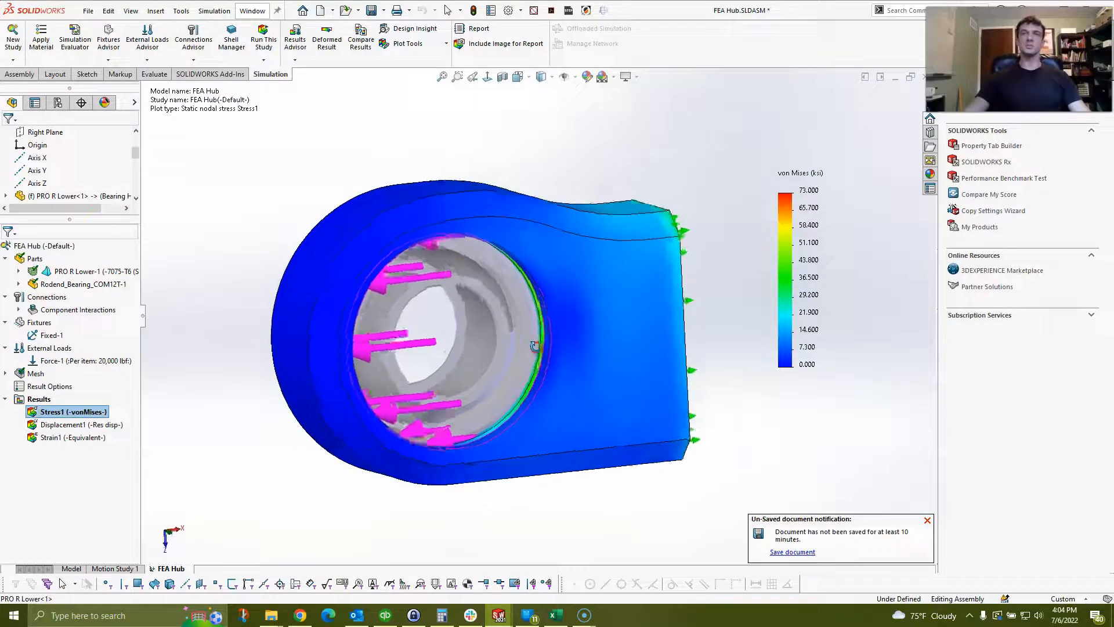
scroll(537, 344, up, 1)
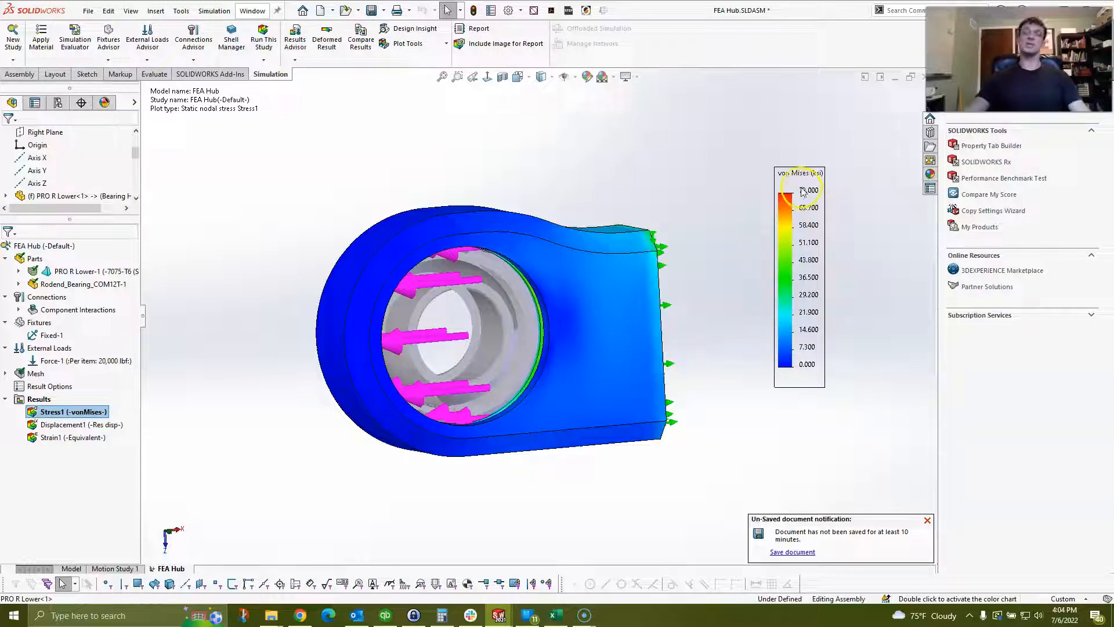
Step: Orient the view normal to the hub's front face and show the stress plot as a deformed result
middle_drag(725, 261, 567, 301)
click(261, 144)
middle_drag(564, 225, 520, 209)
click(459, 138)
click(488, 76)
click(410, 118)
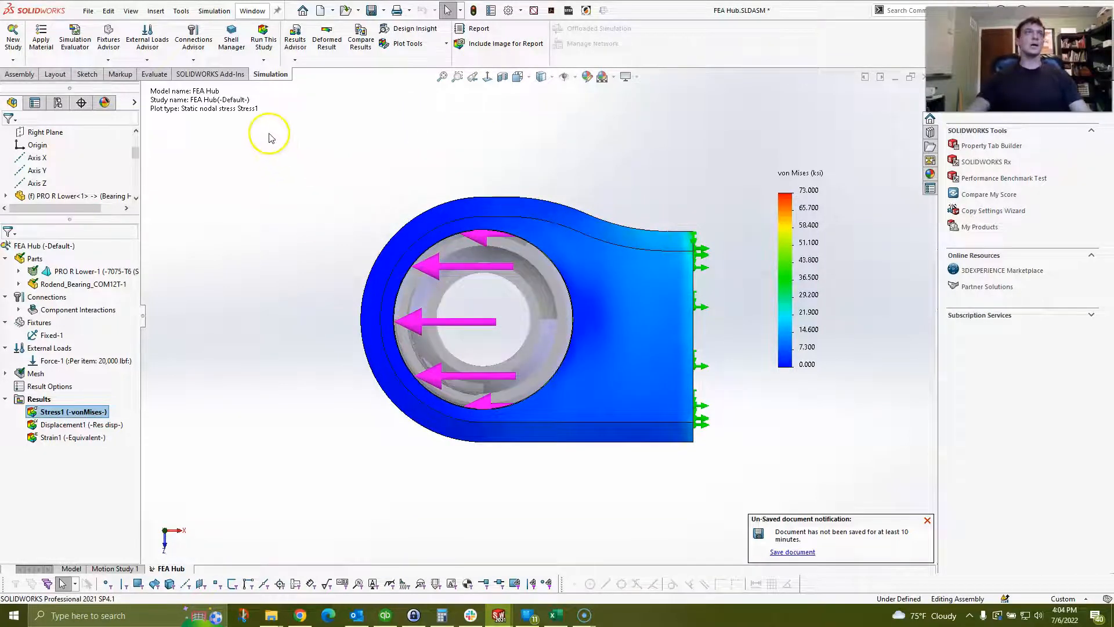
click(329, 51)
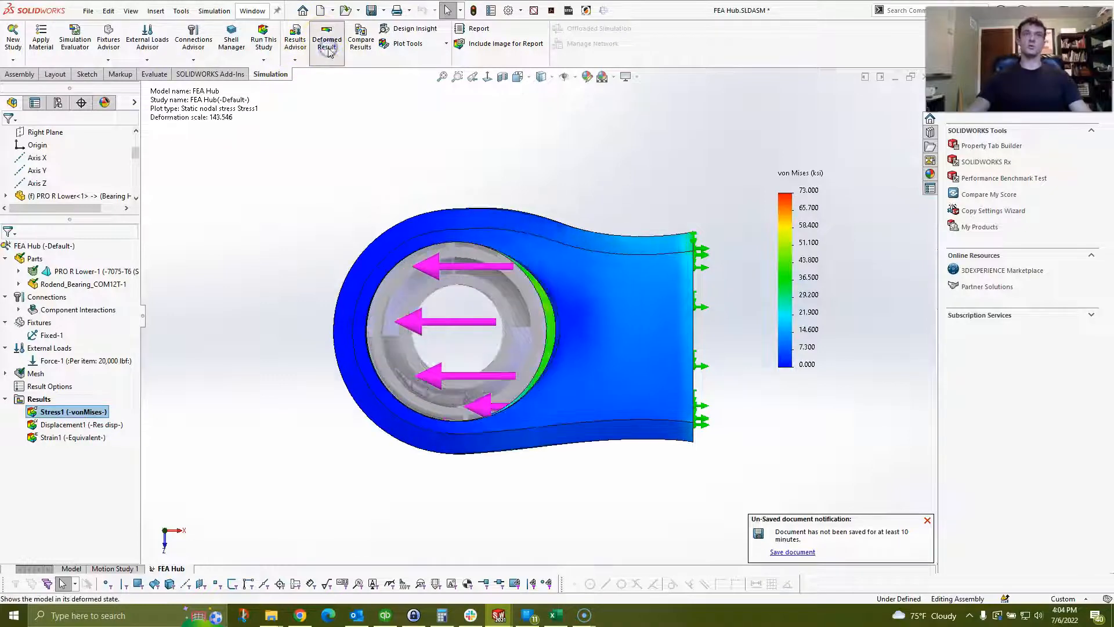
Step: Inspect the deformed bearing bore and display the Displacement1 plot of the hub
middle_drag(493, 302, 529, 299)
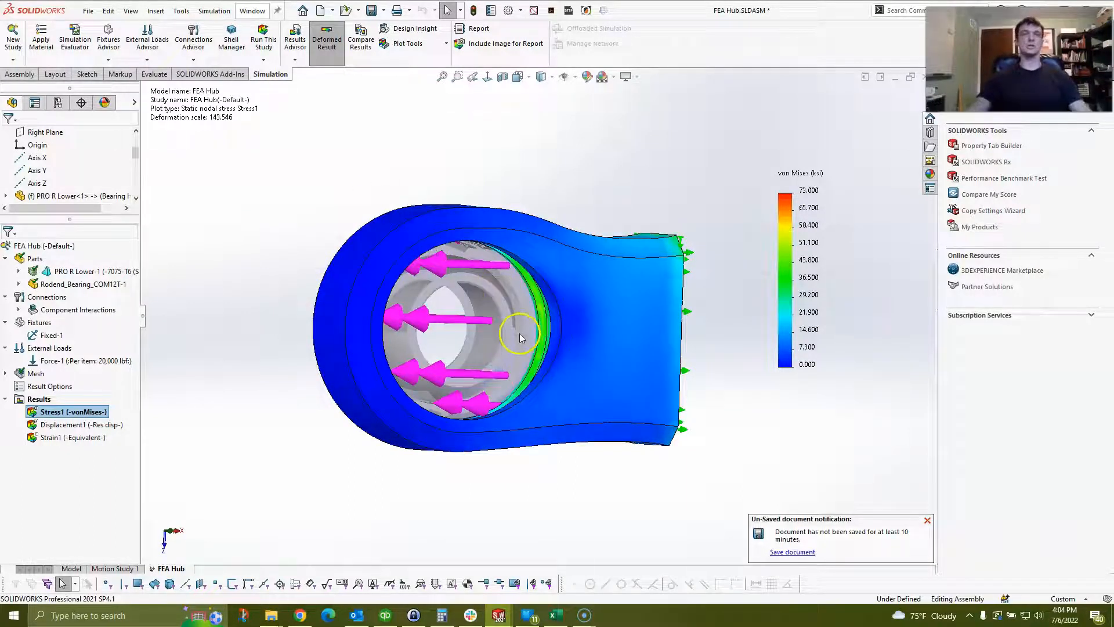
middle_drag(520, 333, 484, 313)
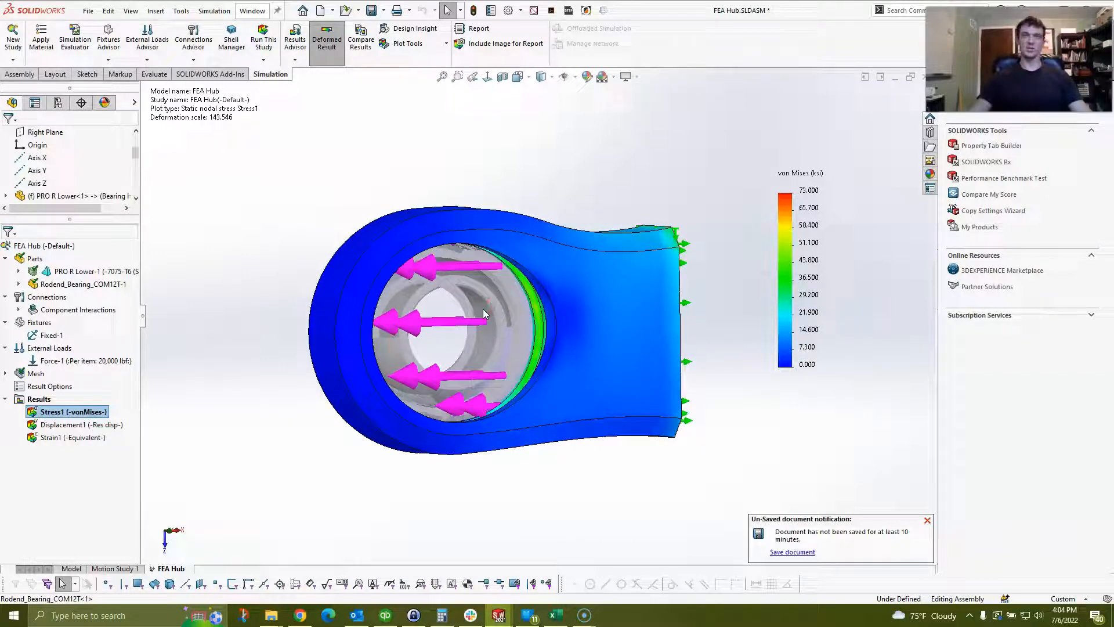
double_click(119, 424)
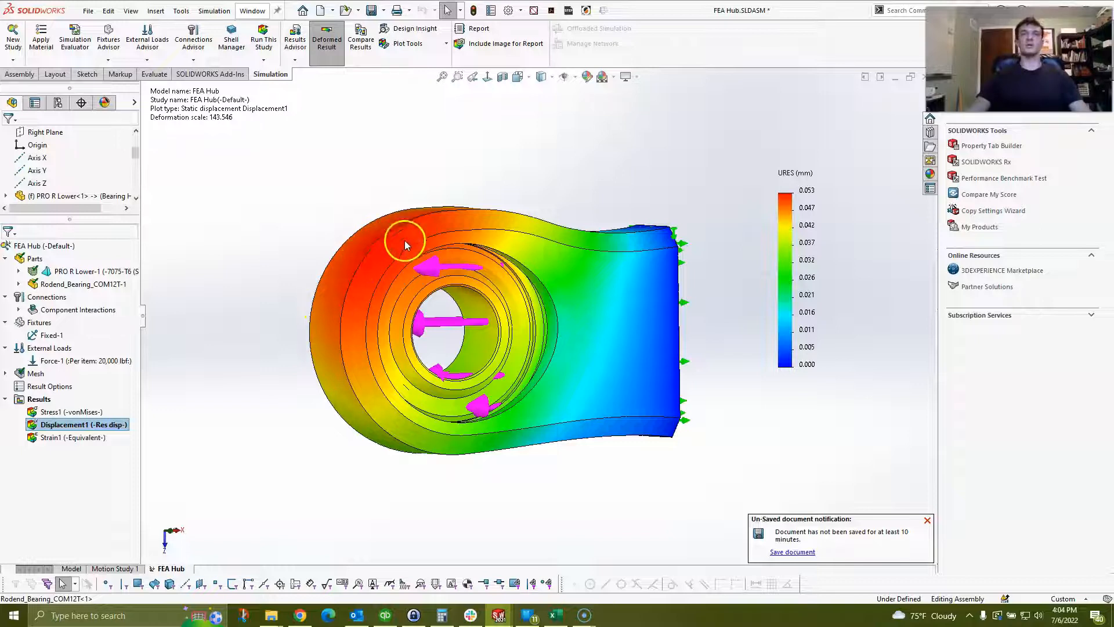
middle_drag(407, 246, 370, 259)
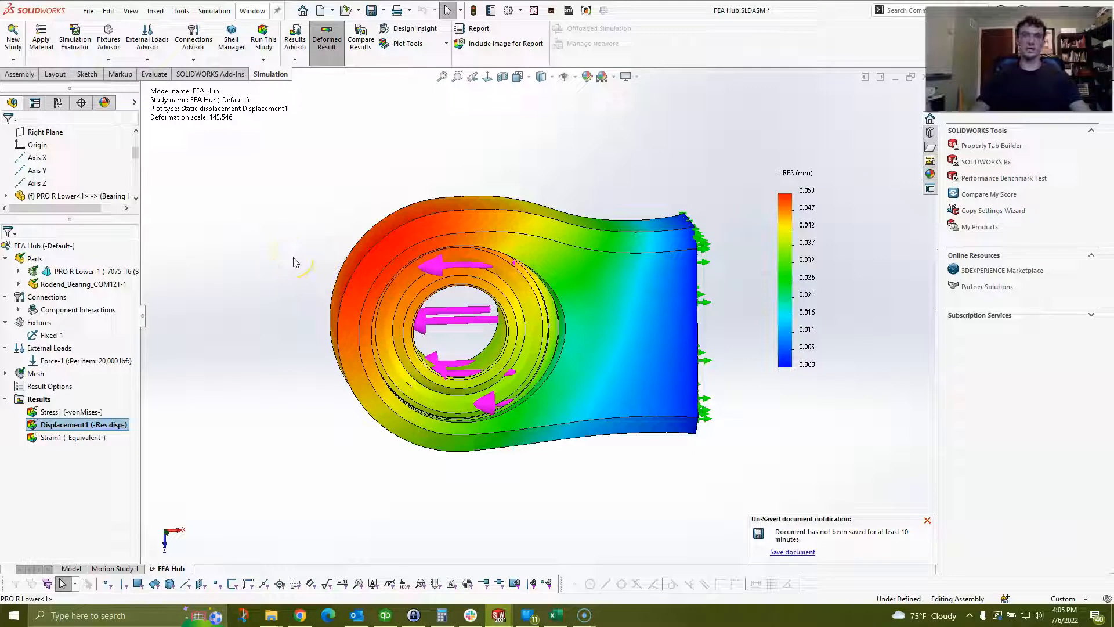
Step: Switch to the FEA Hub 6061.SLDASM assembly and open its FEA Hub simulation study
click(255, 11)
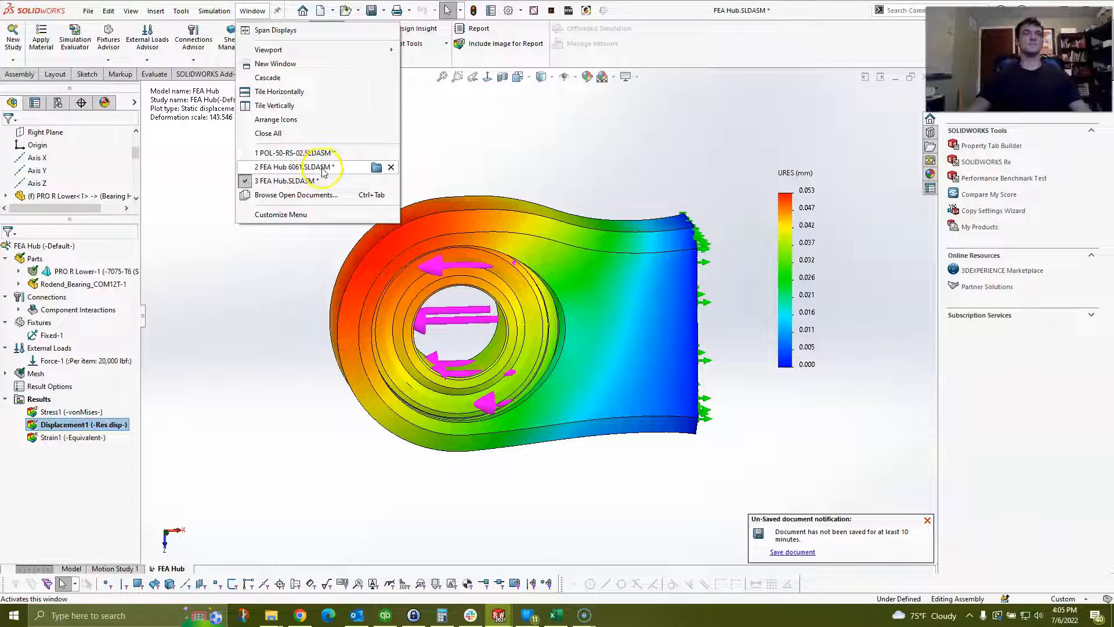
click(323, 168)
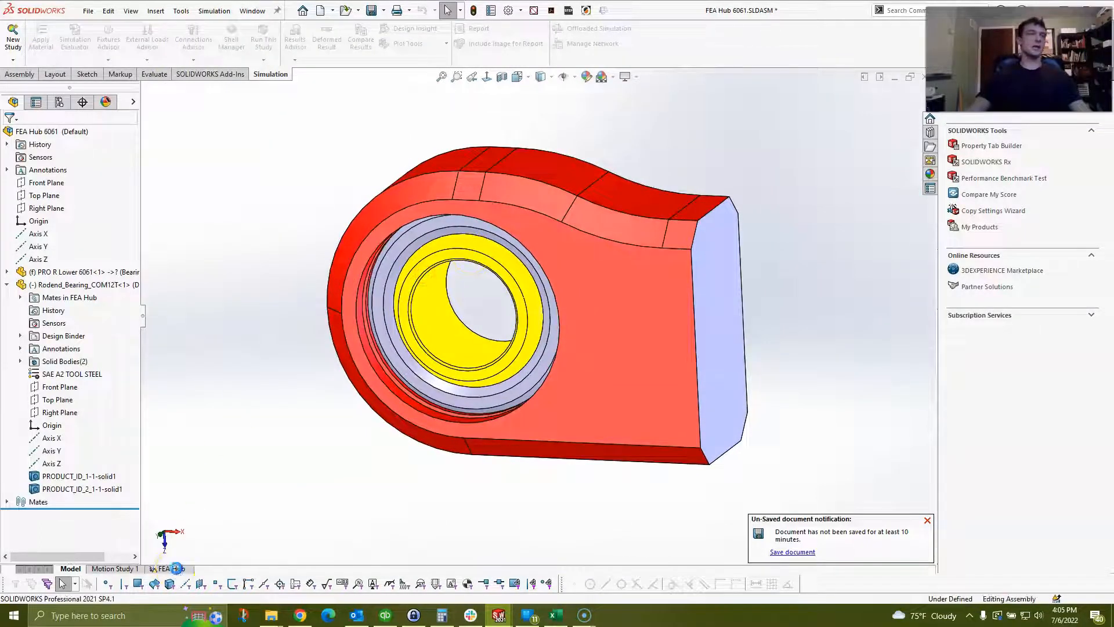
click(176, 568)
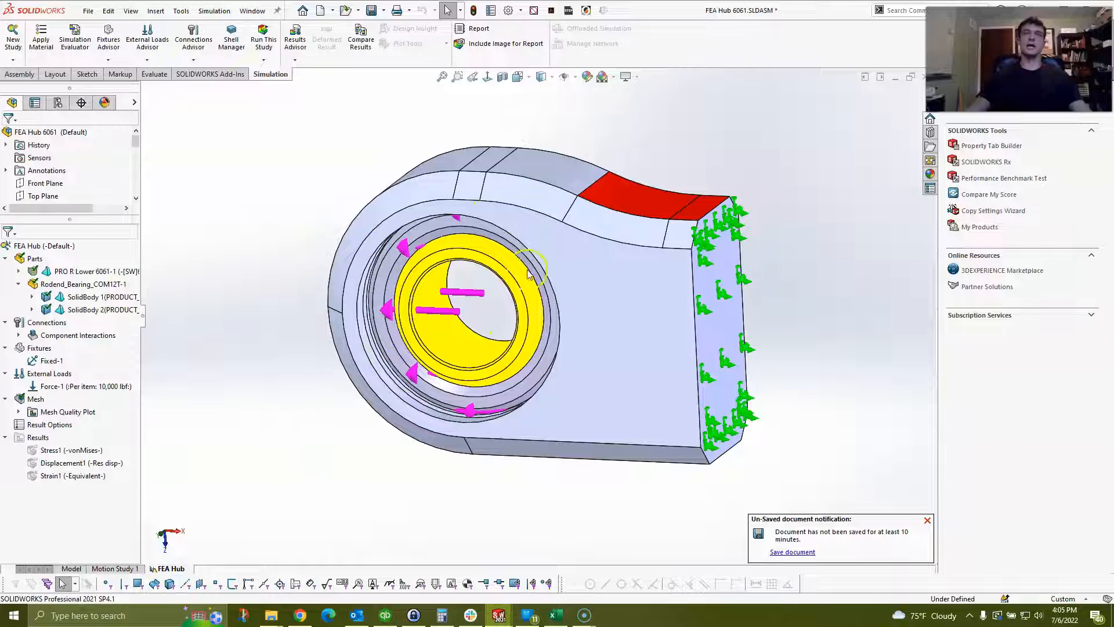
Step: Review the 6061 hub's fixed end face and bearing force, with the view normal to the front face
click(718, 265)
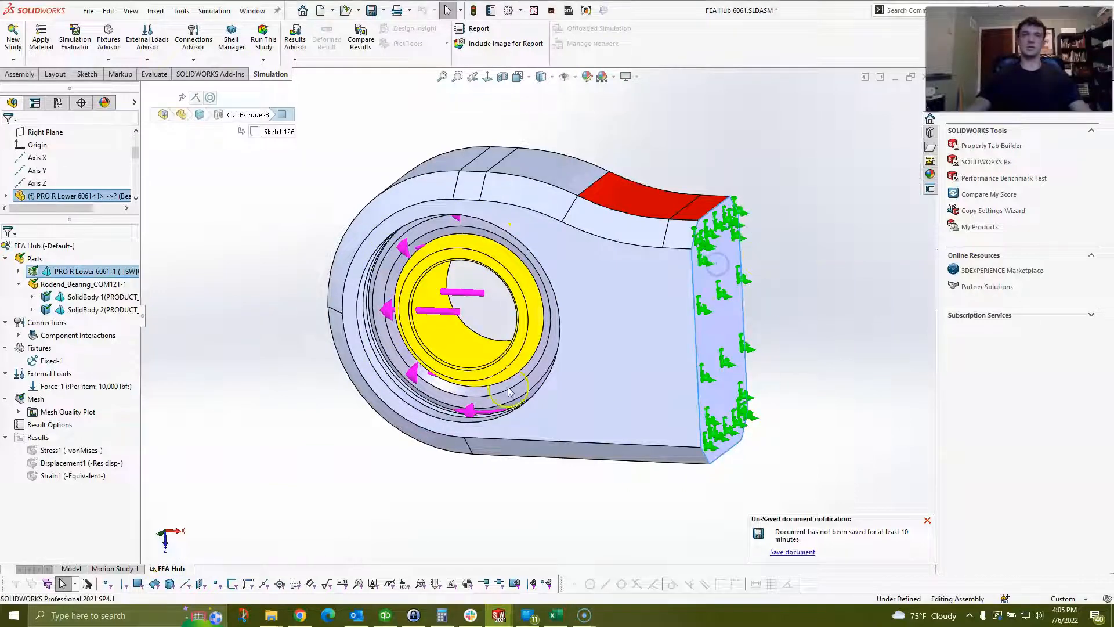
click(87, 386)
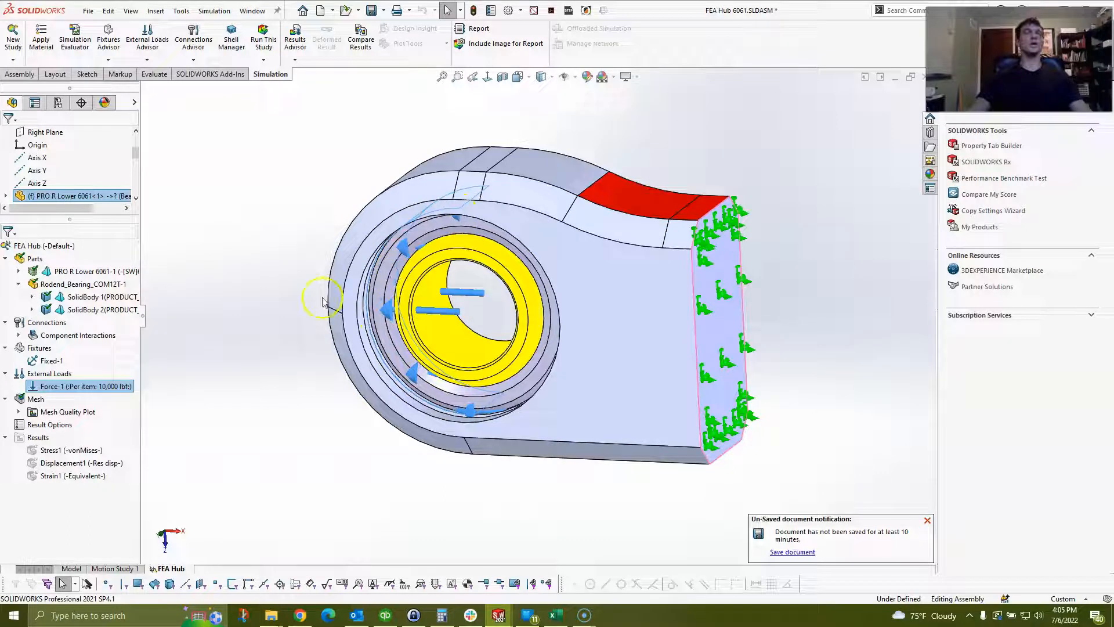
click(268, 265)
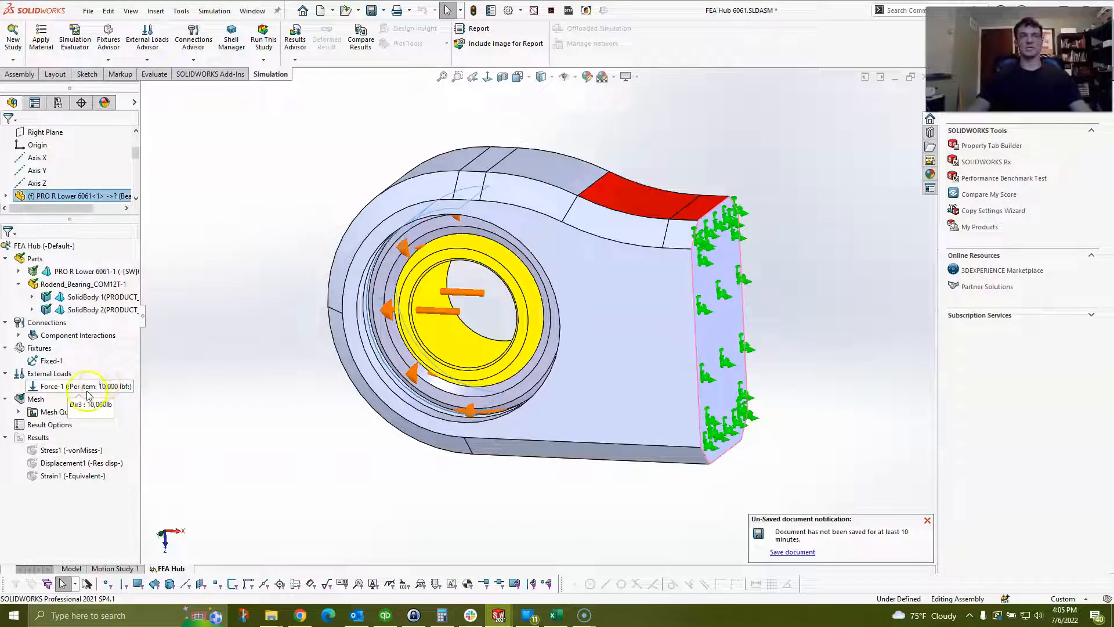
middle_drag(418, 360, 490, 261)
click(391, 105)
click(491, 77)
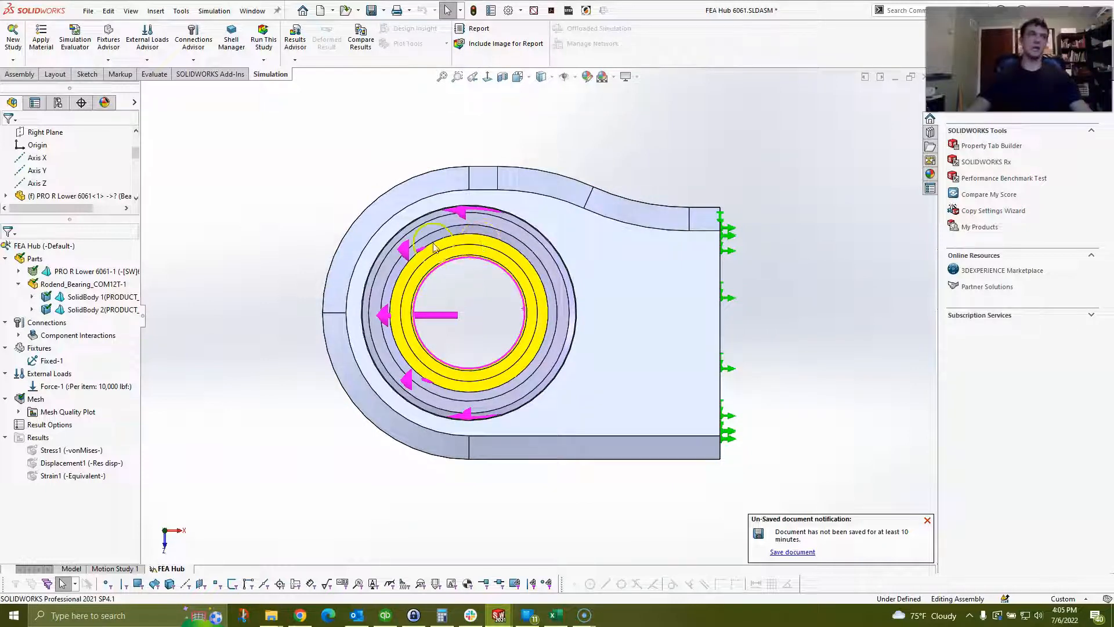
Step: Display the 6061 hub's von Mises Stress1 plot and examine the stress along the bearing bore's lip
click(58, 450)
middle_drag(564, 319, 589, 331)
scroll(566, 310, down, 7)
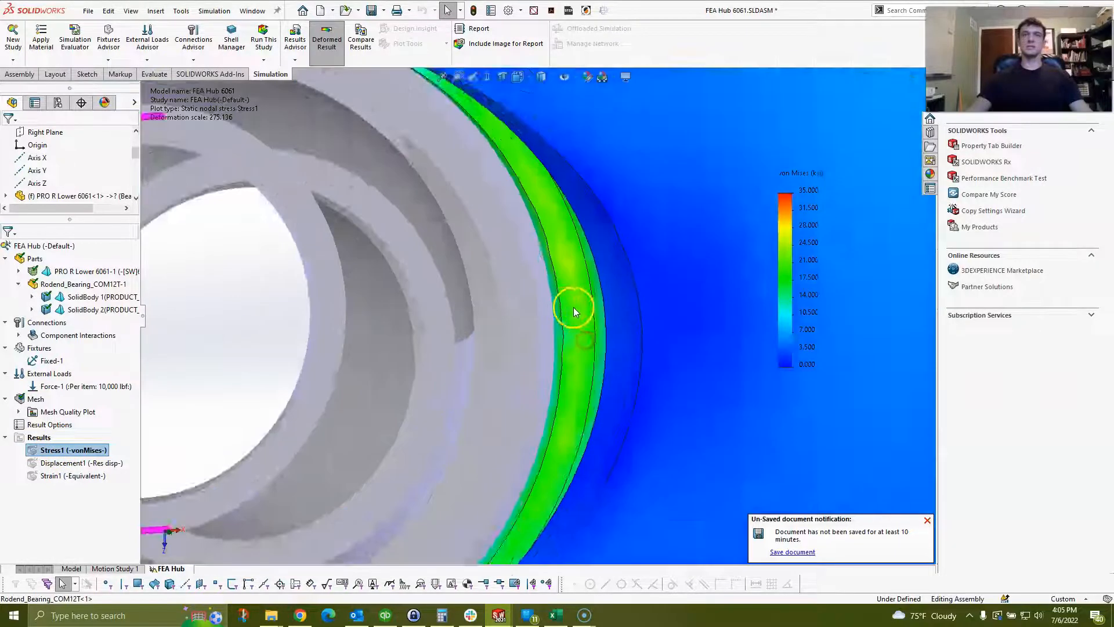
scroll(566, 236, up, 5)
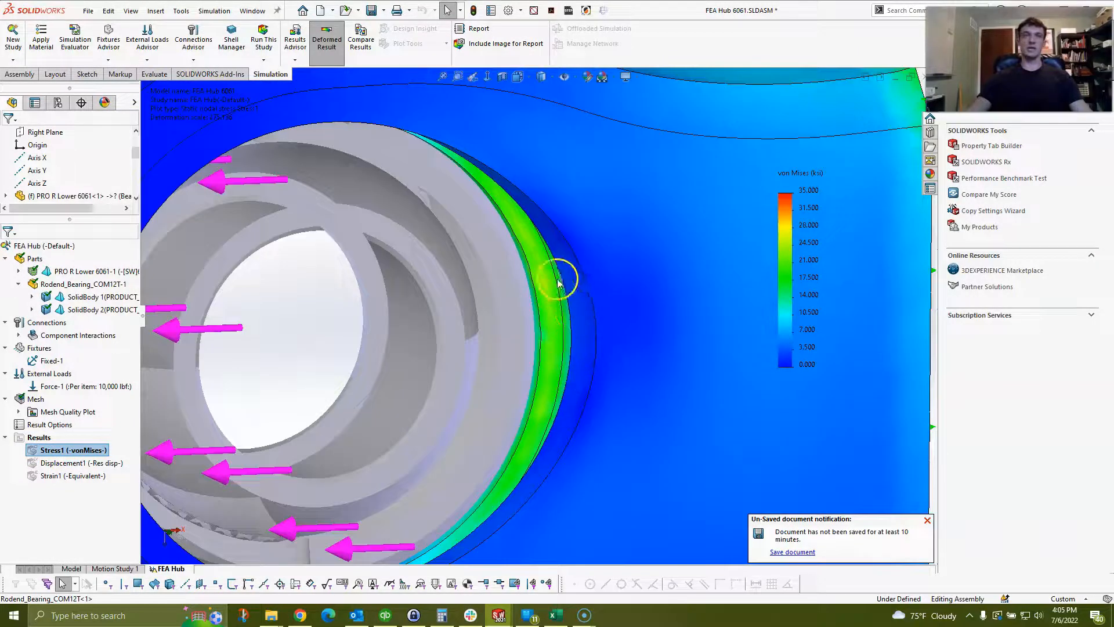
scroll(550, 368, up, 4)
mouse_move(530, 308)
middle_down()
mouse_move(514, 304)
mouse_move(532, 311)
middle_up()
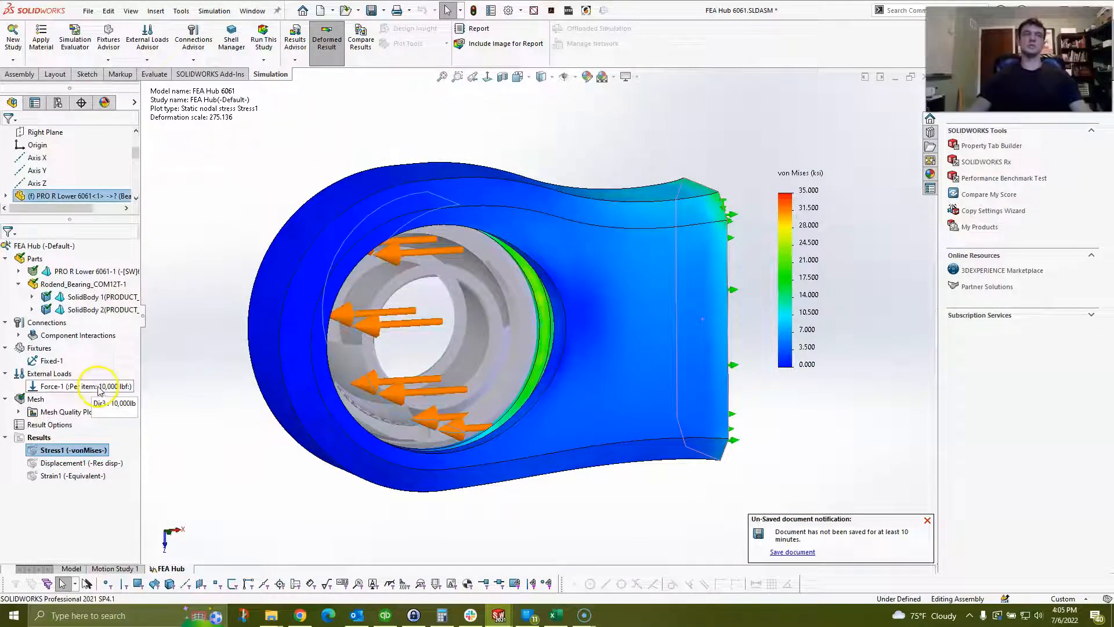
Step: Examine the overall deformed stress result of the 6061 hub from the front and at an angle
middle_drag(536, 300, 500, 280)
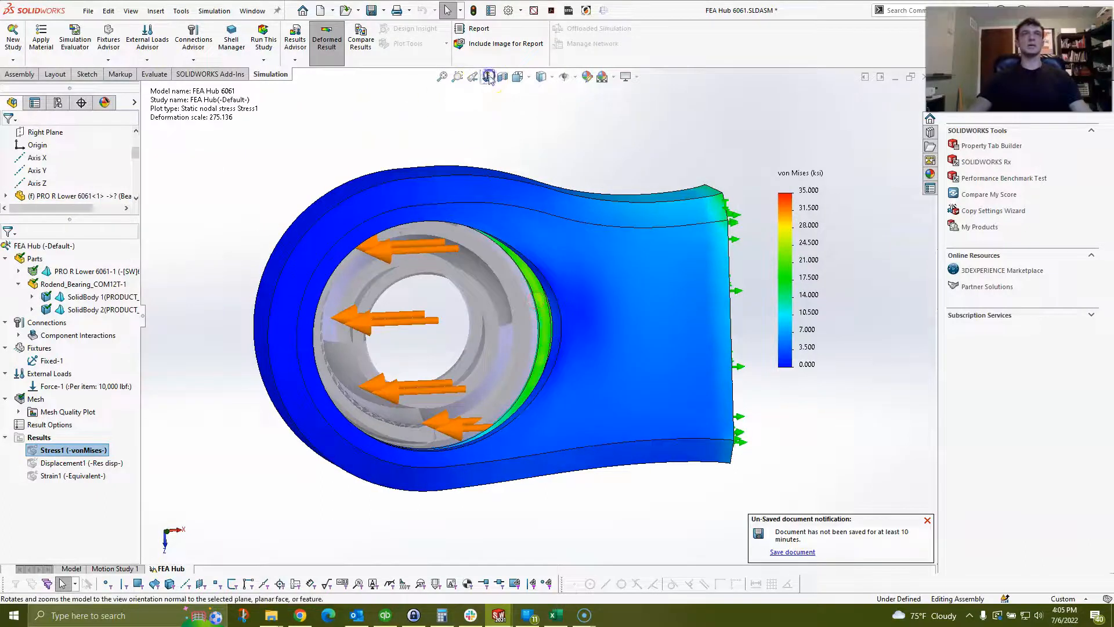
scroll(469, 261, up, 4)
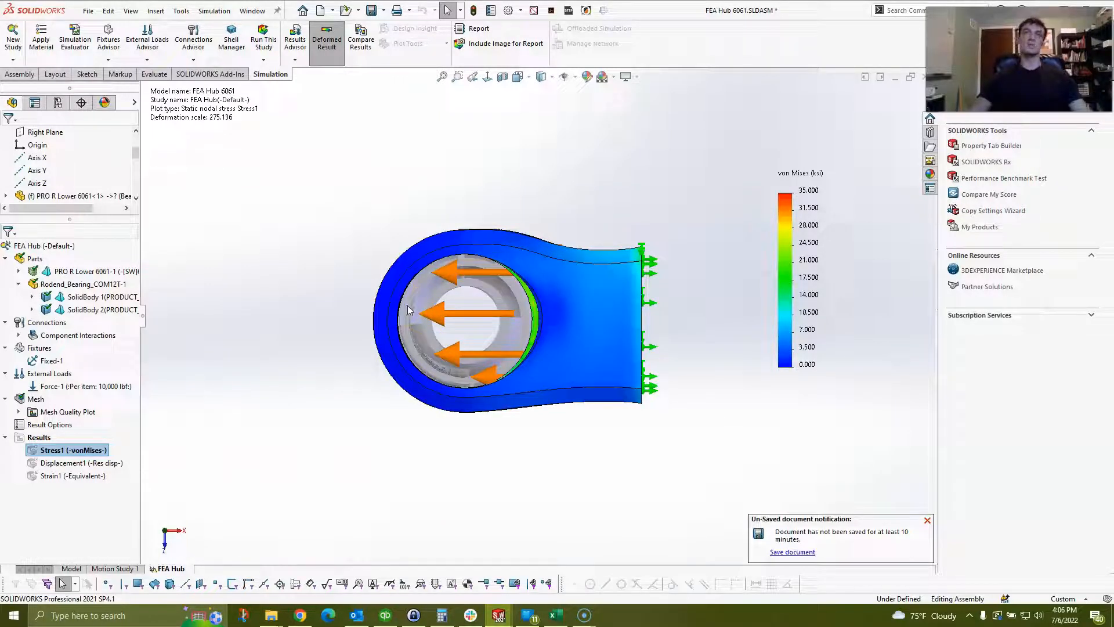
middle_drag(472, 252, 552, 323)
scroll(557, 329, down, 2)
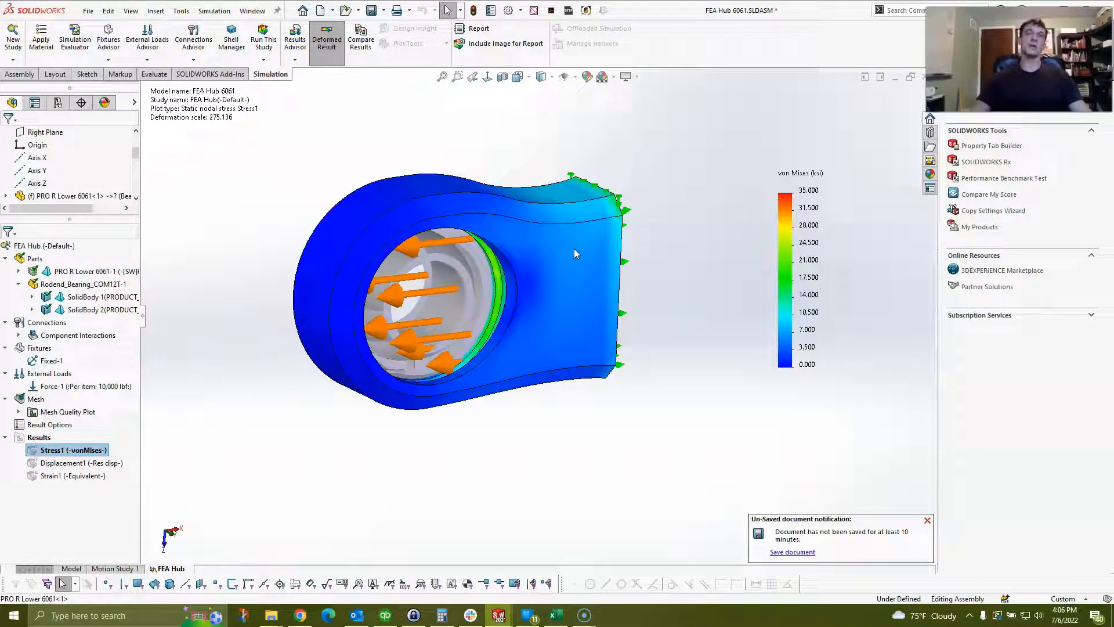
middle_drag(547, 253, 506, 231)
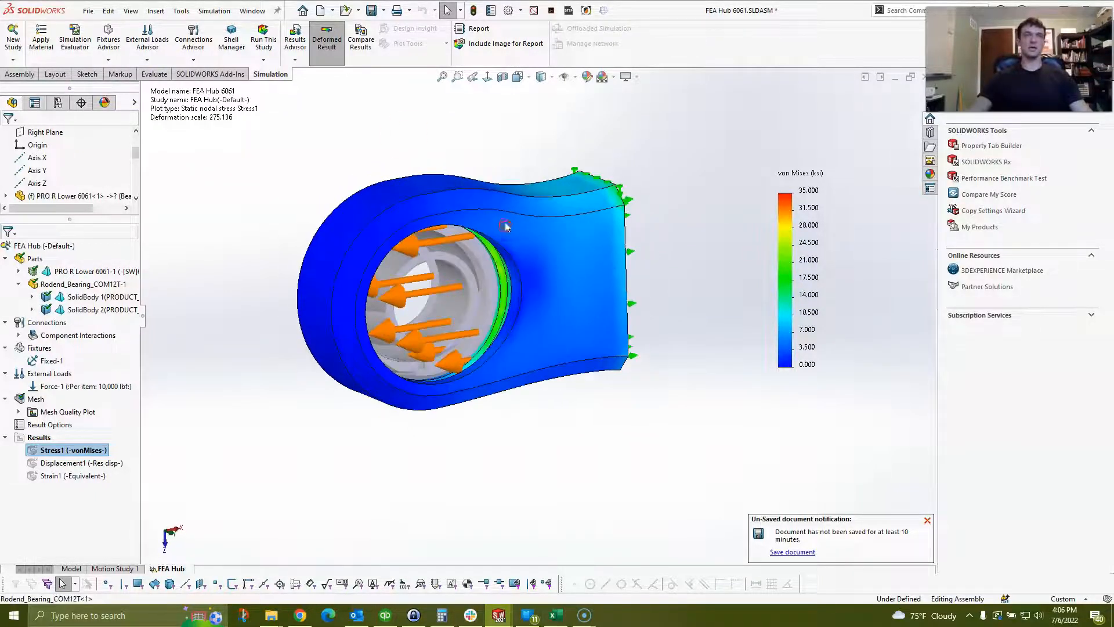